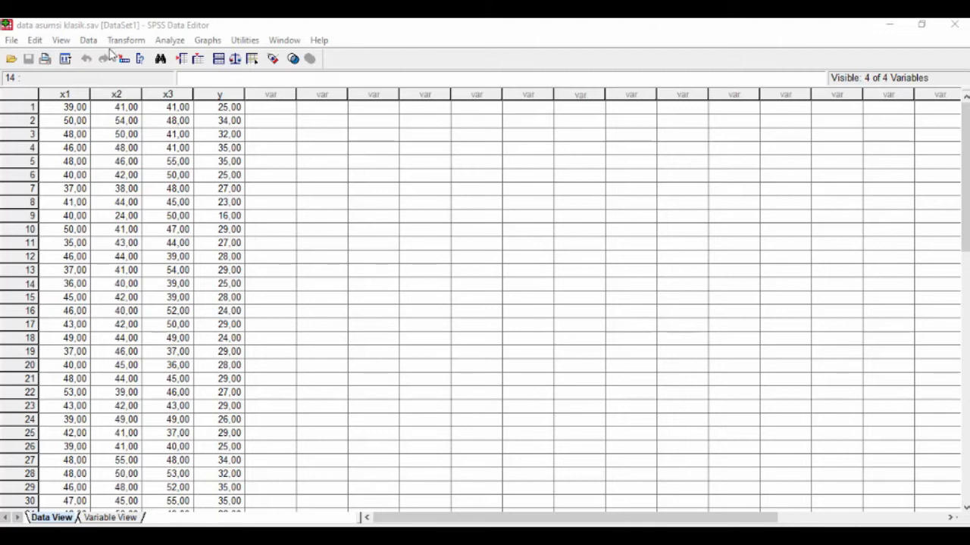
# - Set up a linear regression with x1, x2 and x3 as independent variables and y as the dependent variable
pyautogui.click(171, 42)
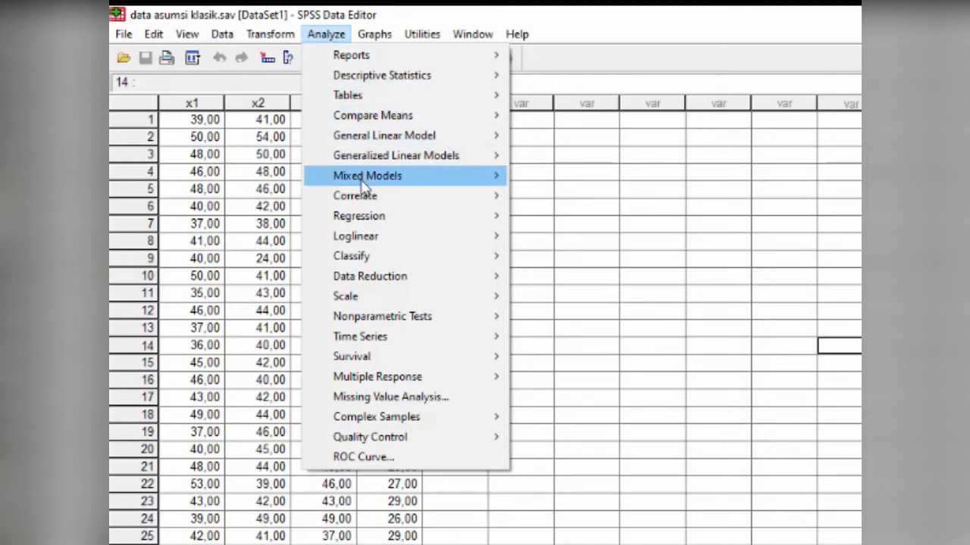
pyautogui.moveTo(371, 218)
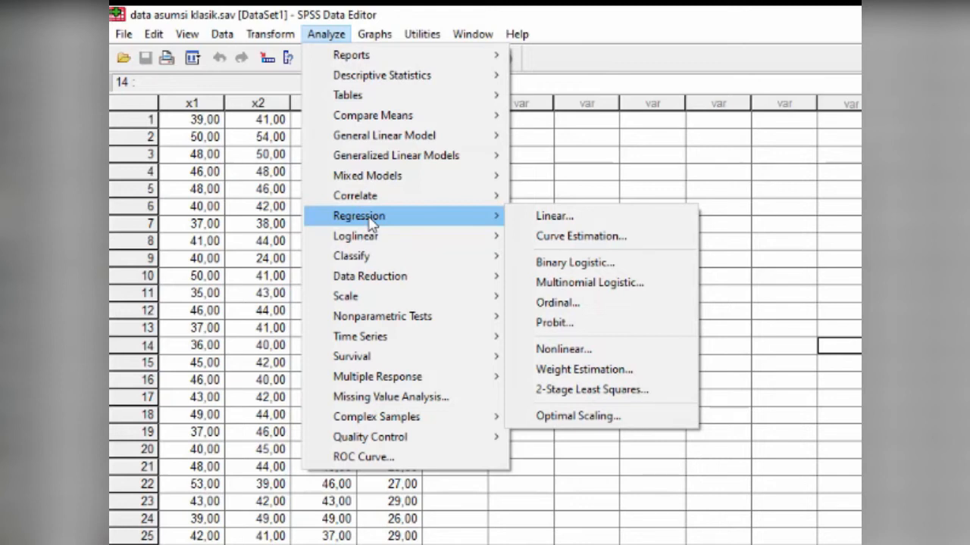
pyautogui.click(556, 217)
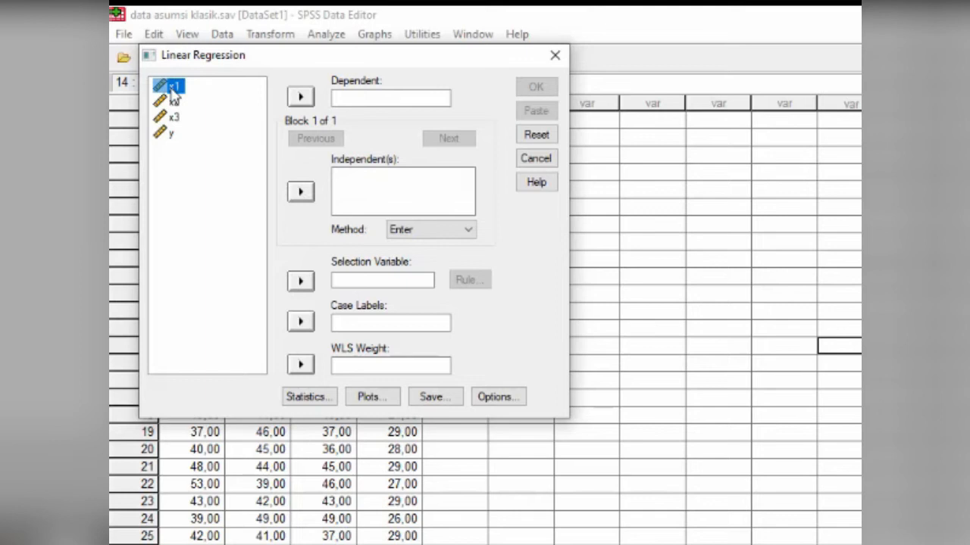
pyautogui.click(300, 193)
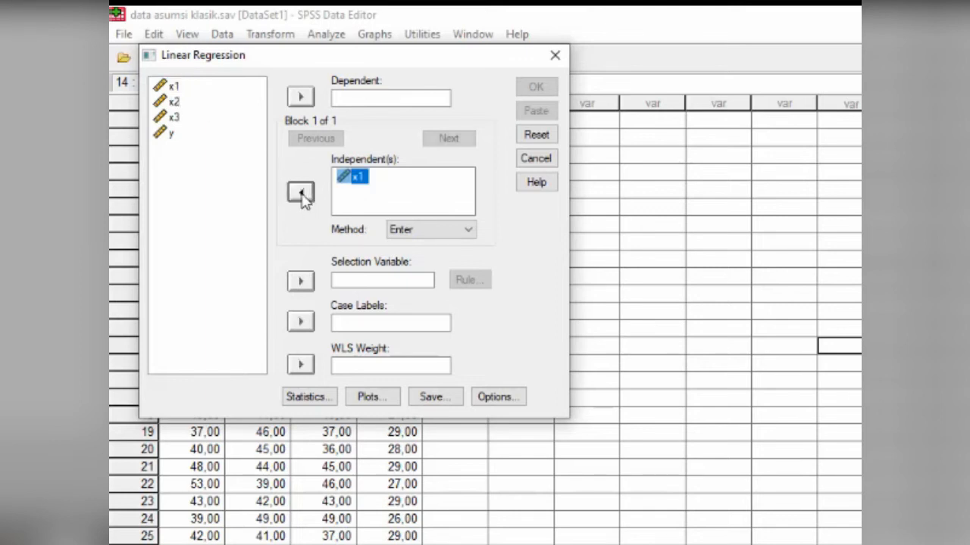
pyautogui.click(173, 102)
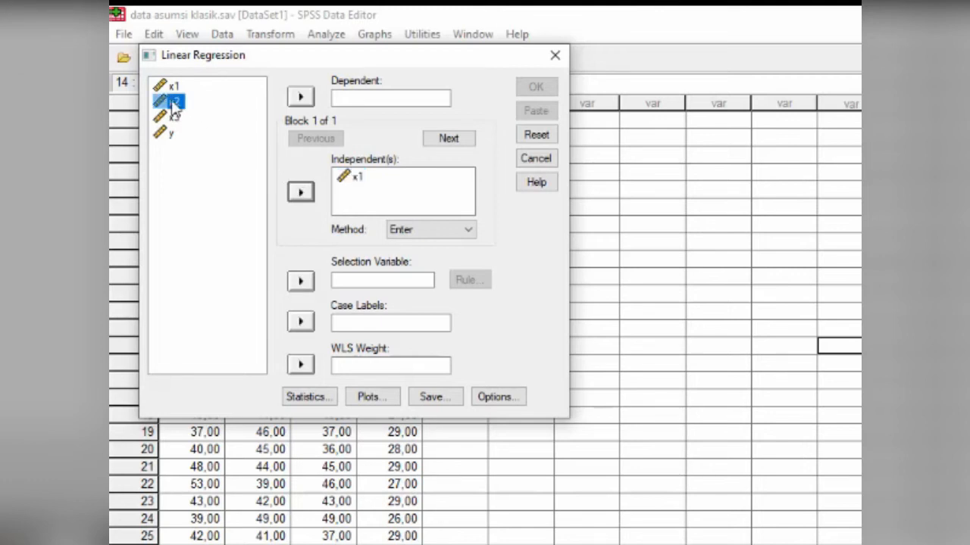
pyautogui.click(301, 194)
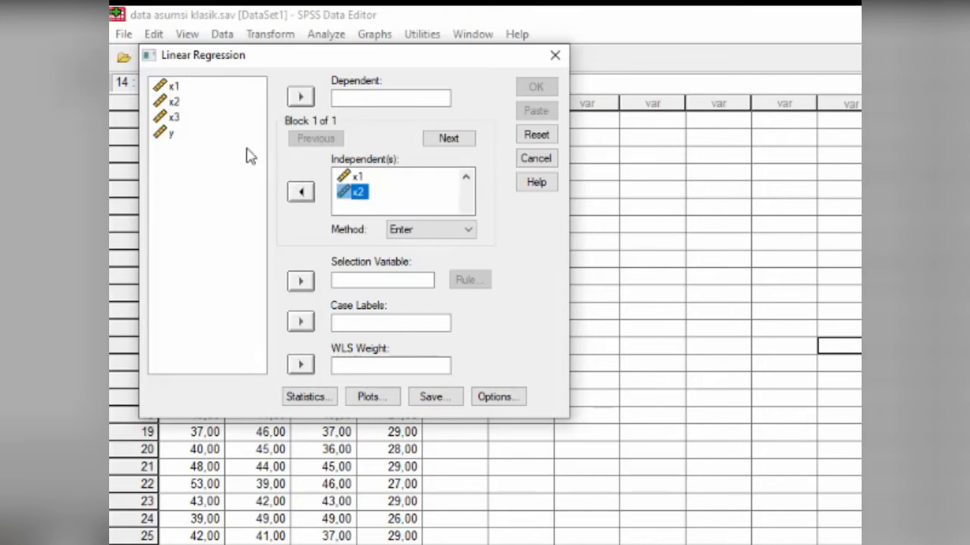
pyautogui.click(175, 119)
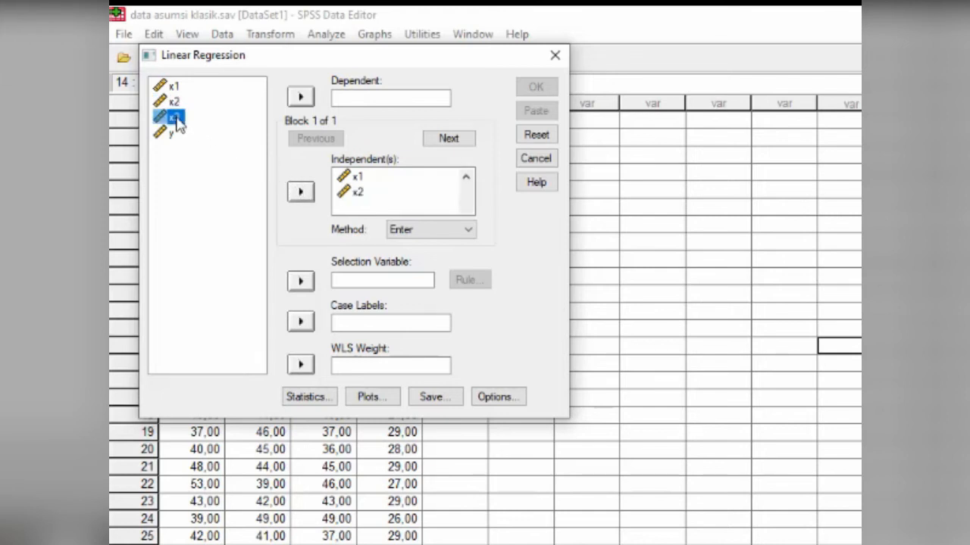
pyautogui.click(300, 194)
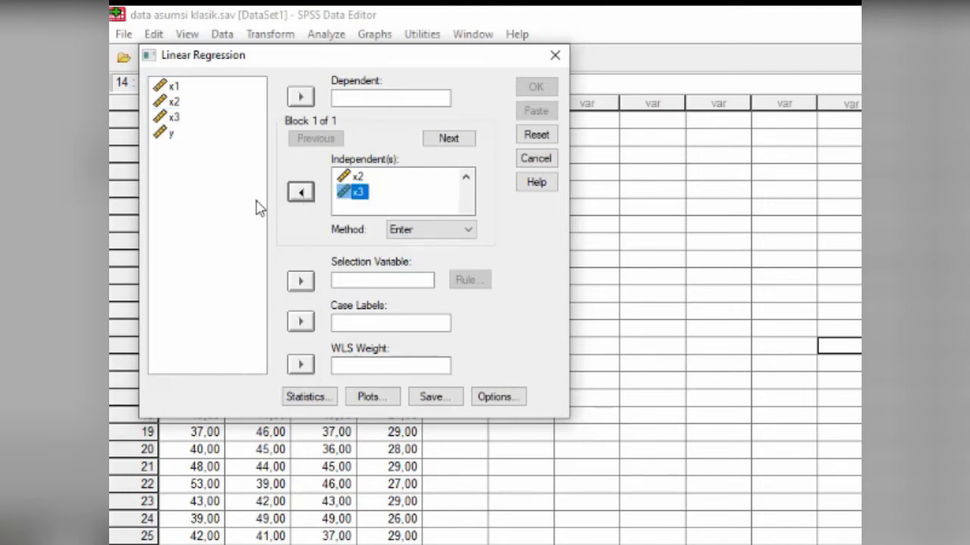
pyautogui.click(173, 139)
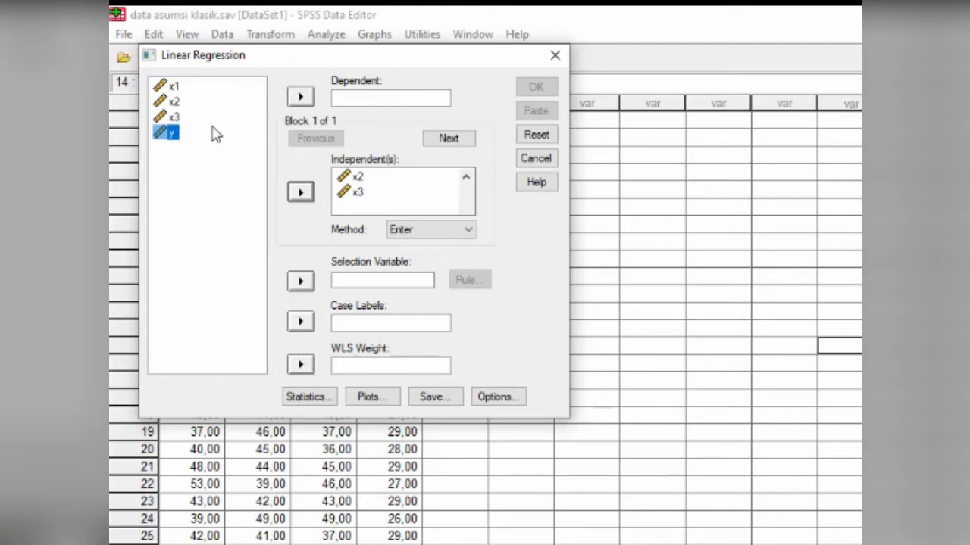
pyautogui.click(300, 98)
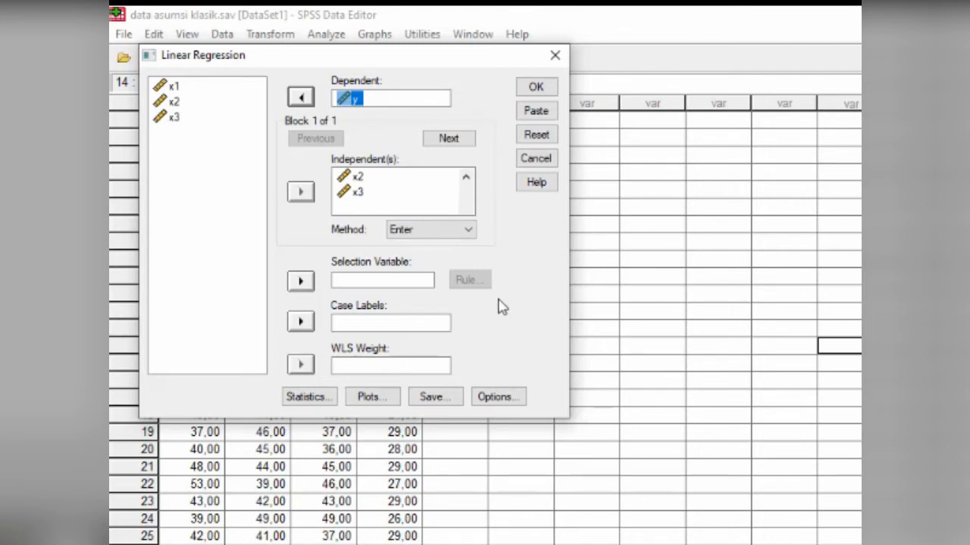
# - Add Descriptives and Collinearity diagnostics to the regression statistics and run the analysis
pyautogui.click(307, 406)
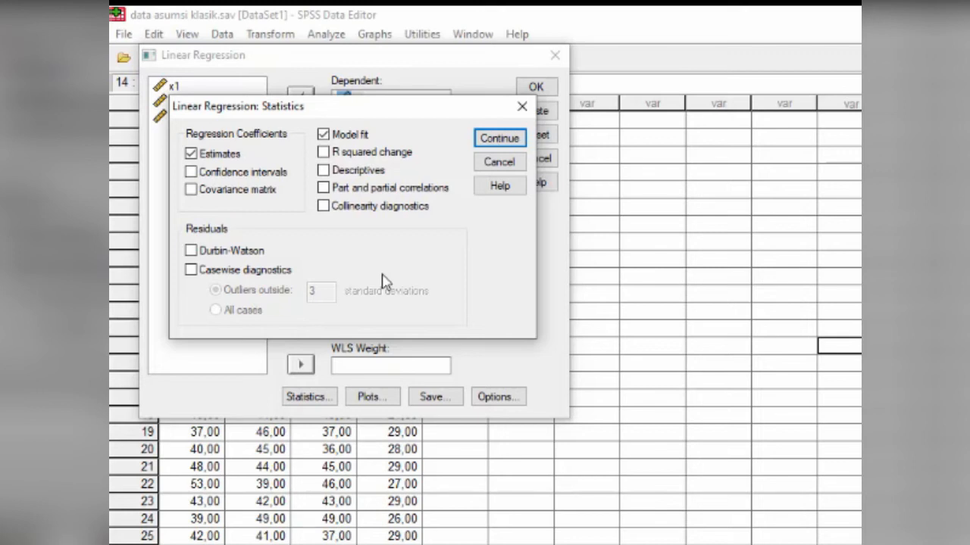
pyautogui.click(325, 171)
pyautogui.click(325, 208)
pyautogui.click(492, 143)
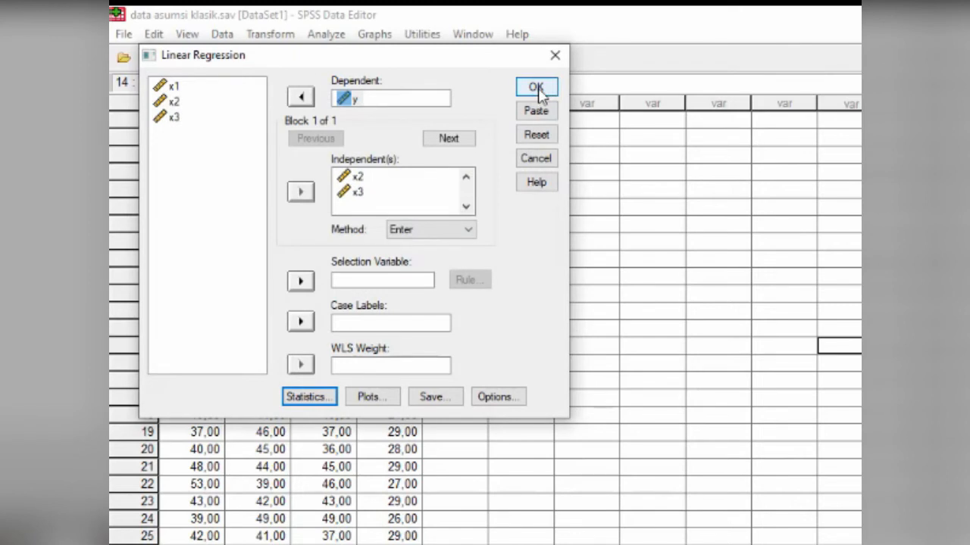
pyautogui.click(536, 88)
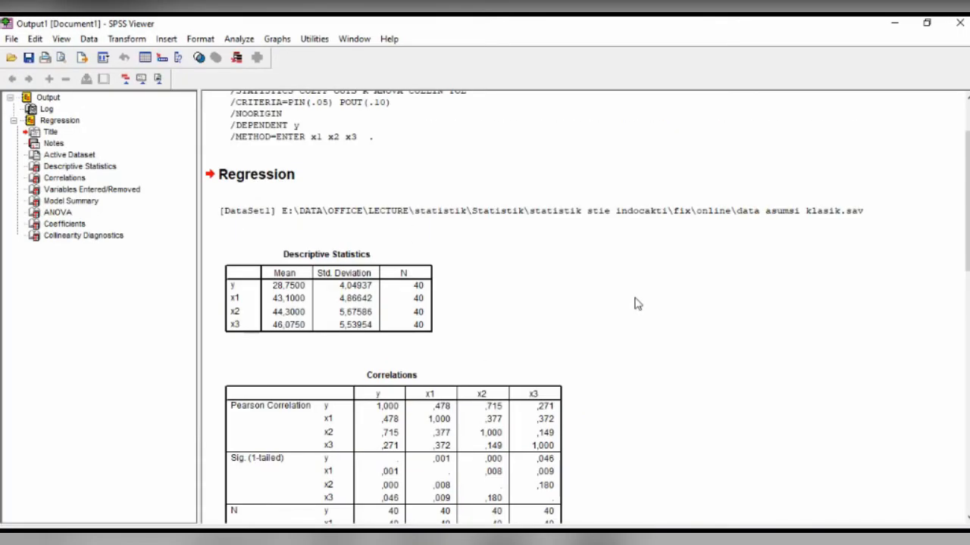
# - Review the regression output tables from Descriptive Statistics and Correlations through Coefficients and Collinearity Diagnostics
pyautogui.scroll(-3, 636, 303)
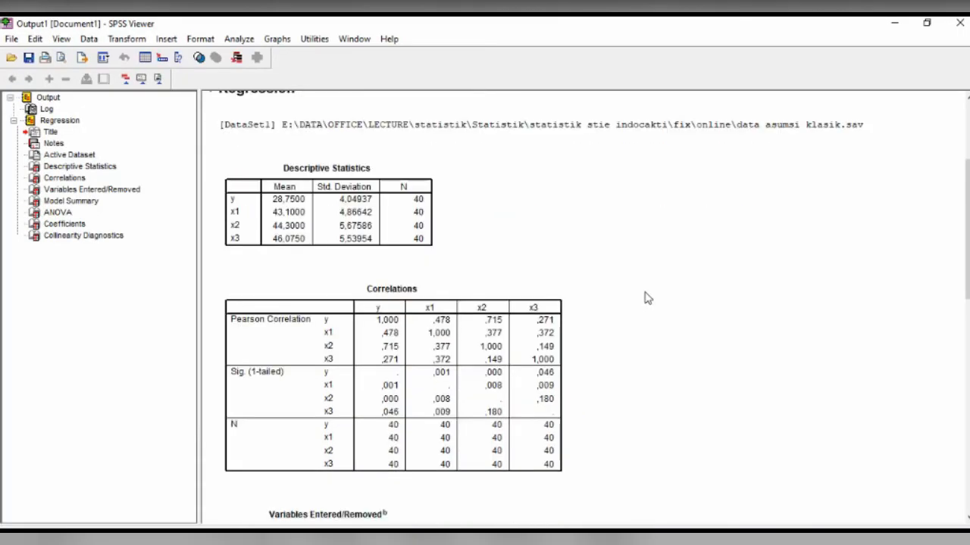
pyautogui.scroll(-5, 645, 292)
pyautogui.scroll(-5, 649, 287)
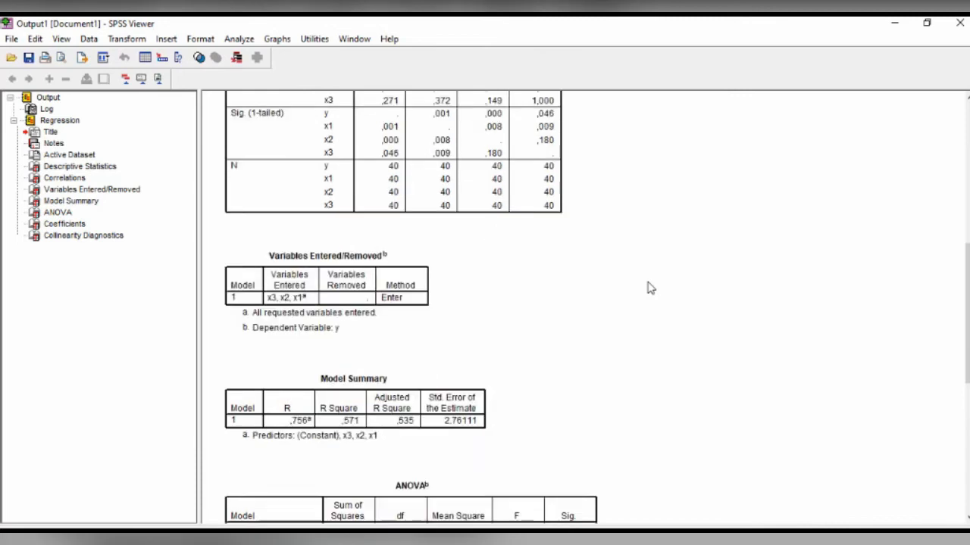
pyautogui.scroll(-2, 649, 287)
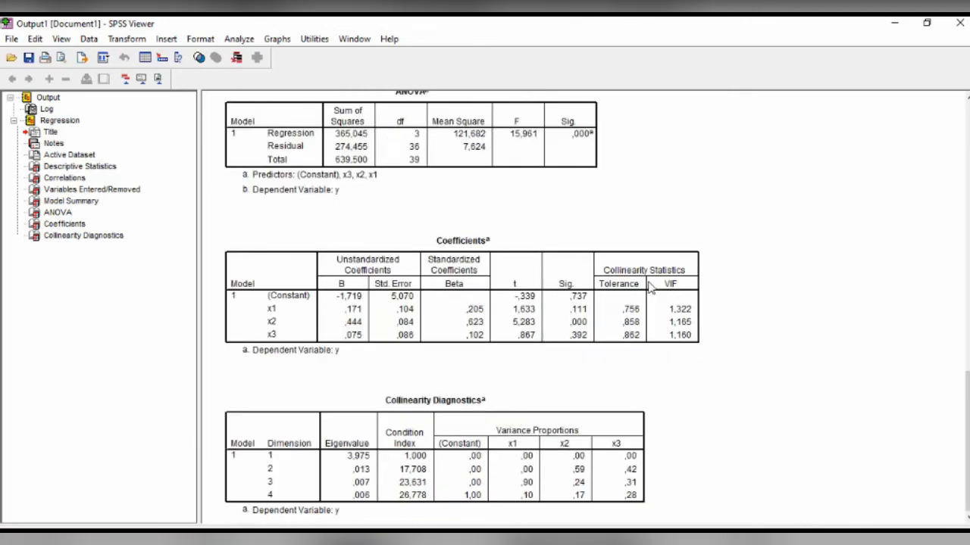
pyautogui.scroll(4, 651, 290)
pyautogui.scroll(5, 649, 290)
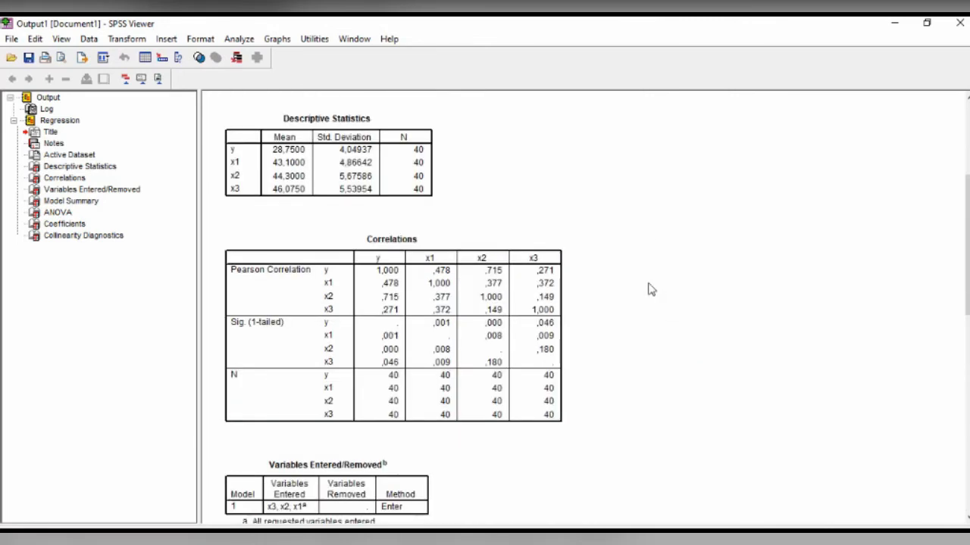
pyautogui.scroll(3, 649, 288)
pyautogui.scroll(-5, 649, 289)
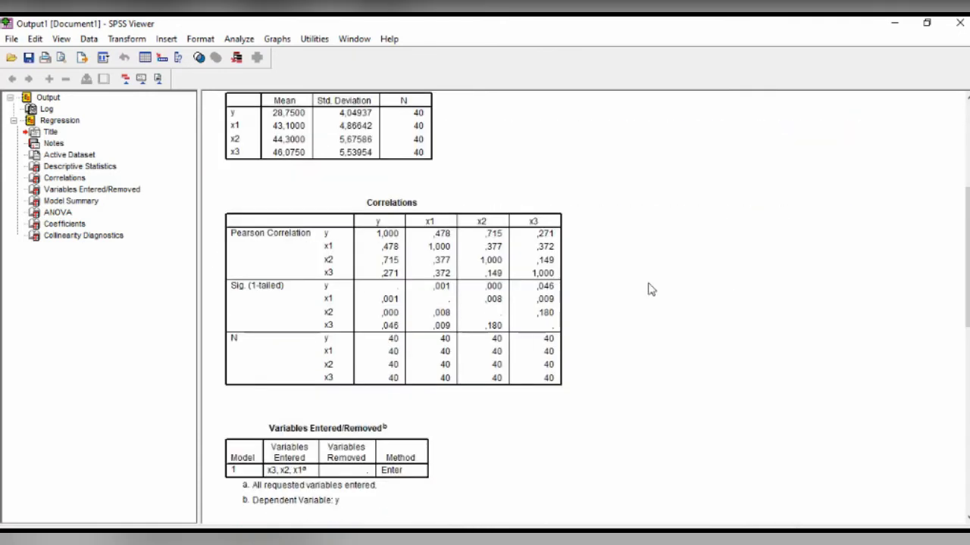
pyautogui.scroll(-5, 650, 289)
pyautogui.scroll(-2, 643, 285)
pyautogui.scroll(4, 624, 289)
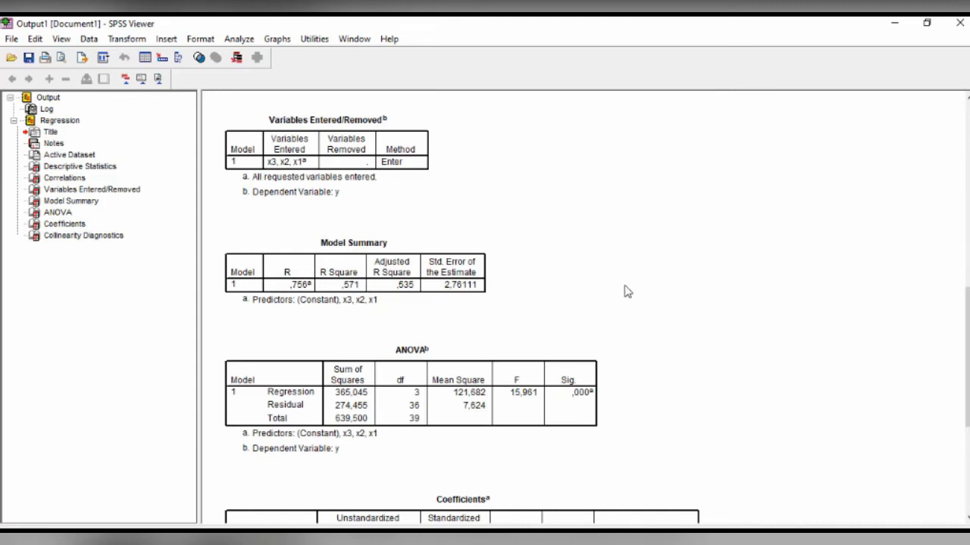
pyautogui.scroll(3, 625, 292)
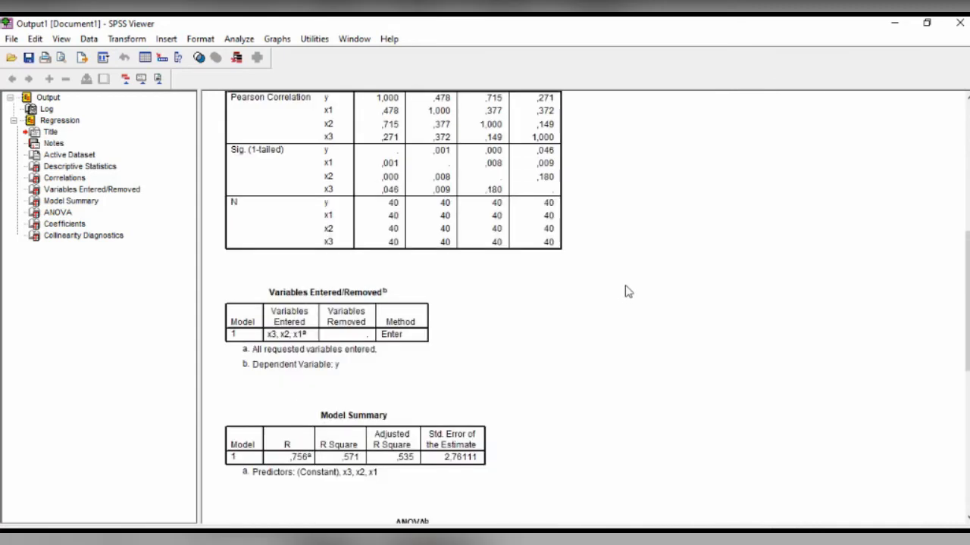
pyautogui.scroll(4, 626, 291)
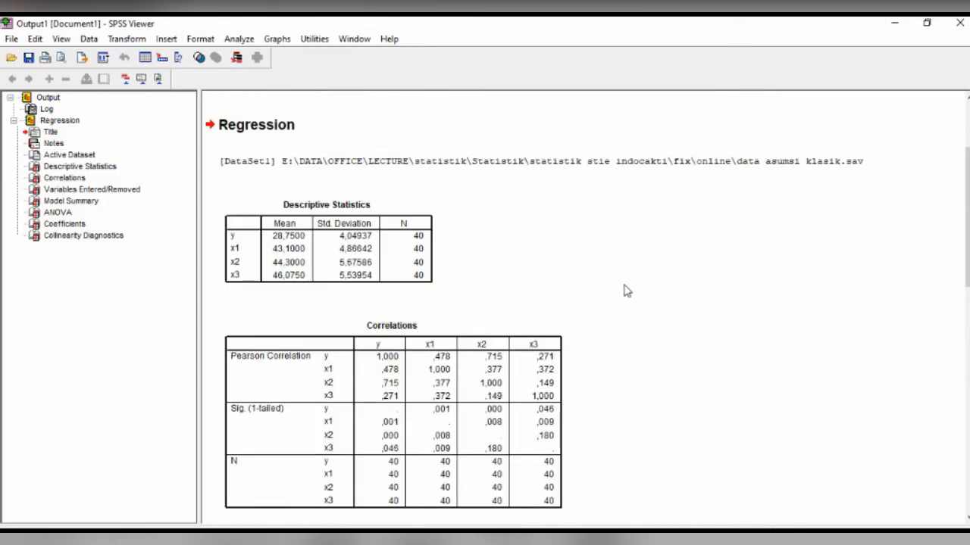
pyautogui.scroll(-4, 626, 291)
pyautogui.scroll(-2, 626, 291)
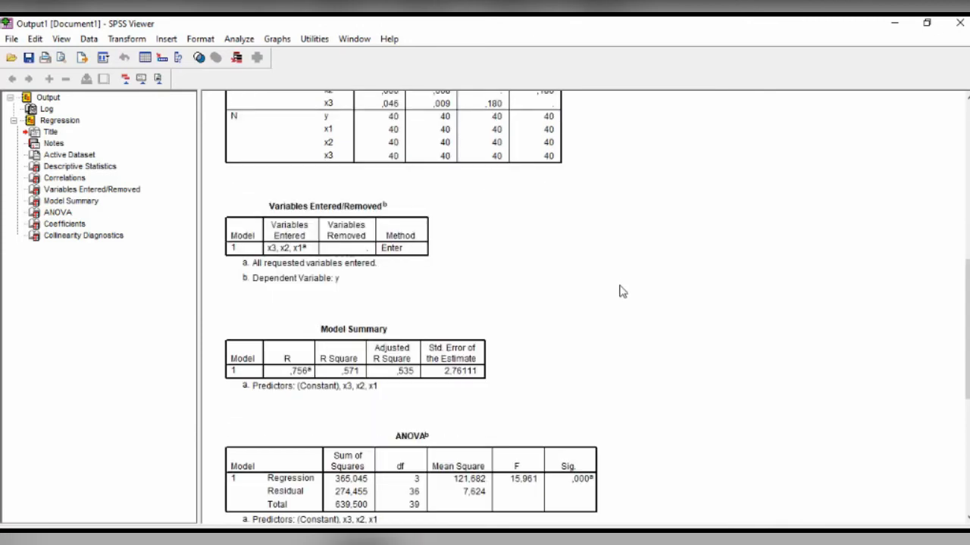
# - Select the Correlations table and the Coefficients table in the output to examine the correlations and collinearity statistics
pyautogui.scroll(6, 623, 292)
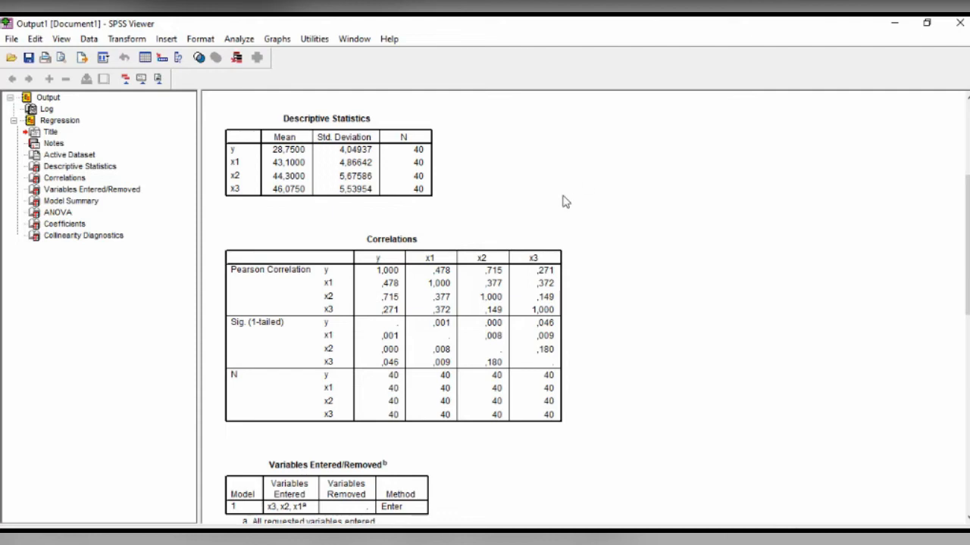
pyautogui.click(428, 326)
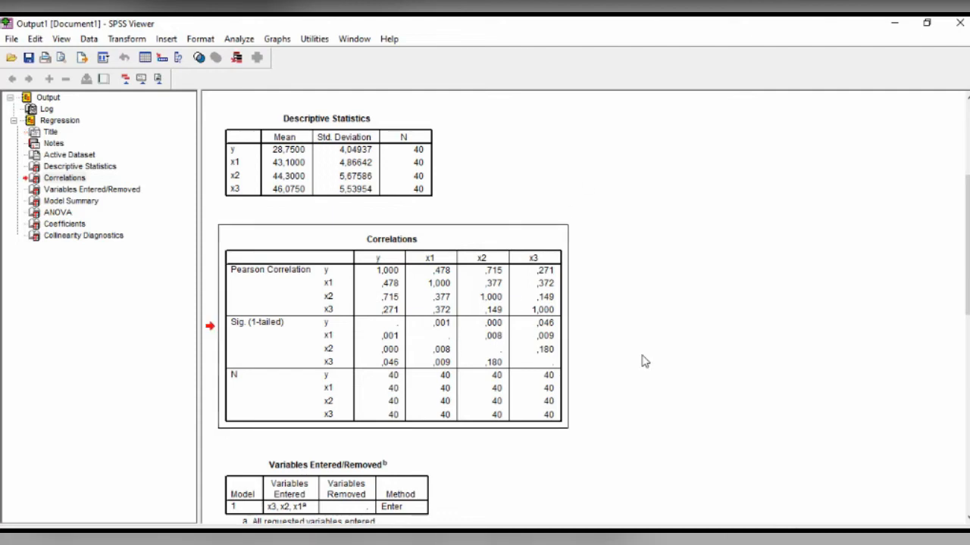
pyautogui.scroll(-10, 640, 360)
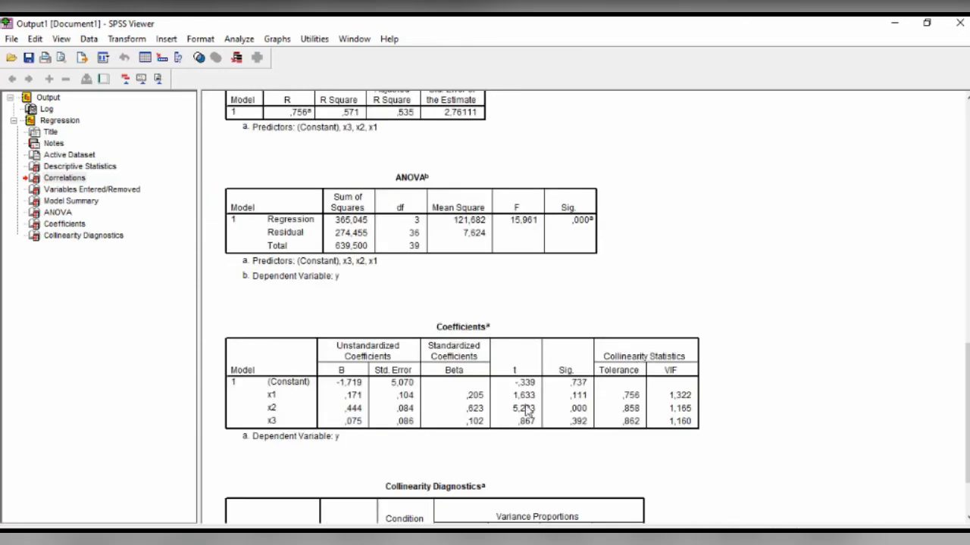
pyautogui.click(491, 409)
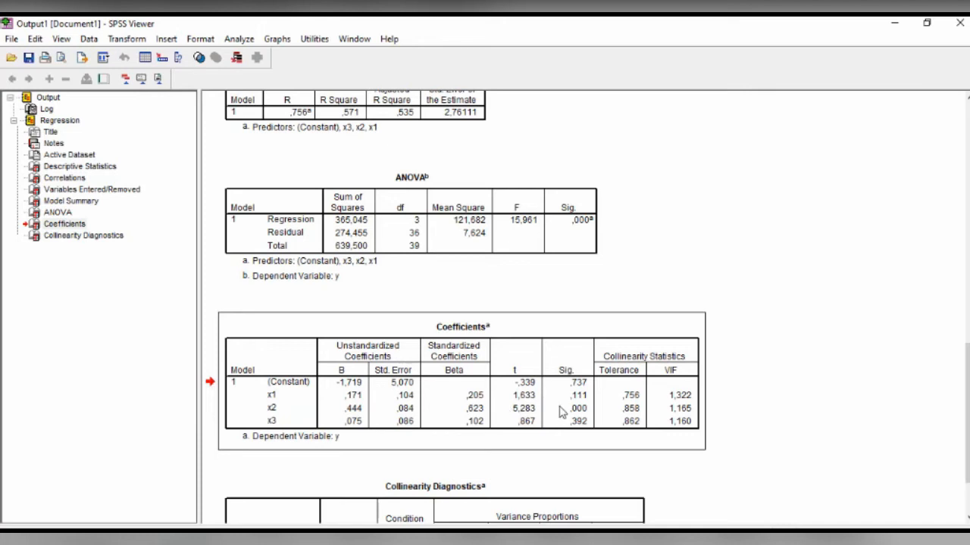